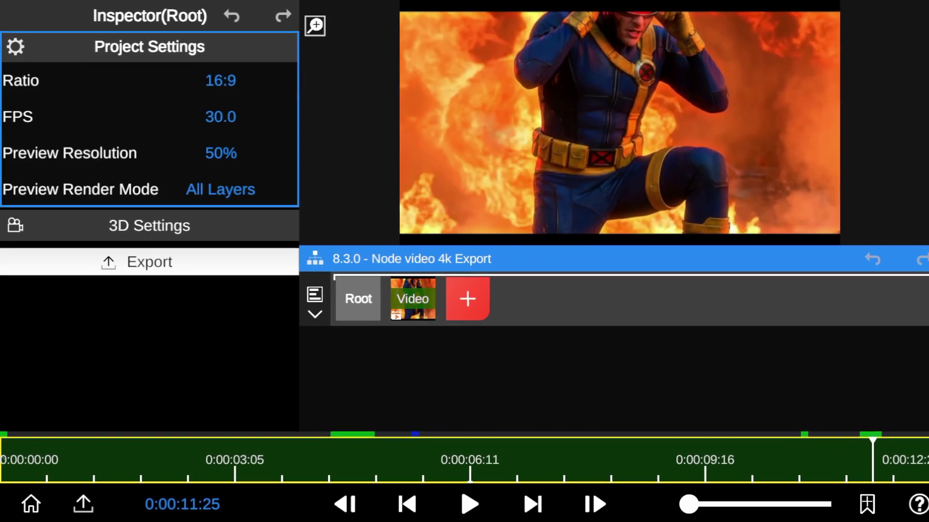
click(221, 153)
click(92, 135)
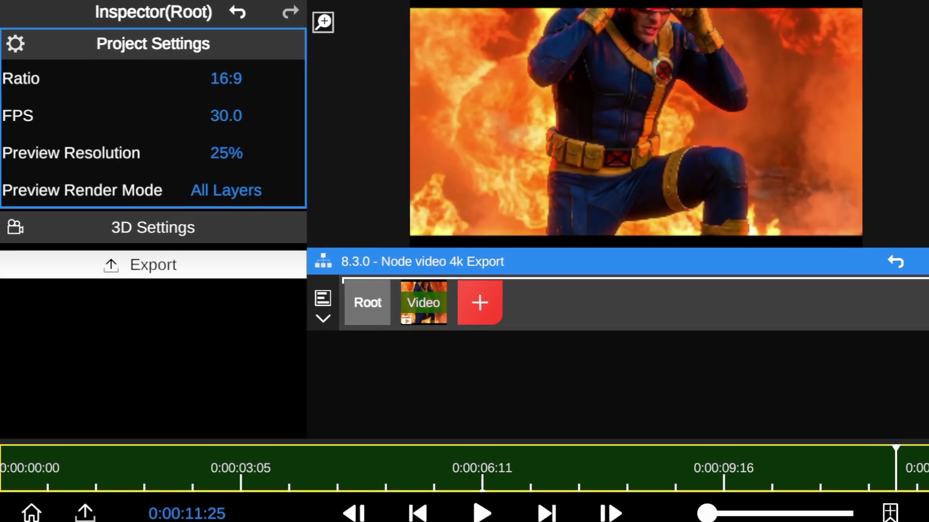
click(227, 154)
click(153, 174)
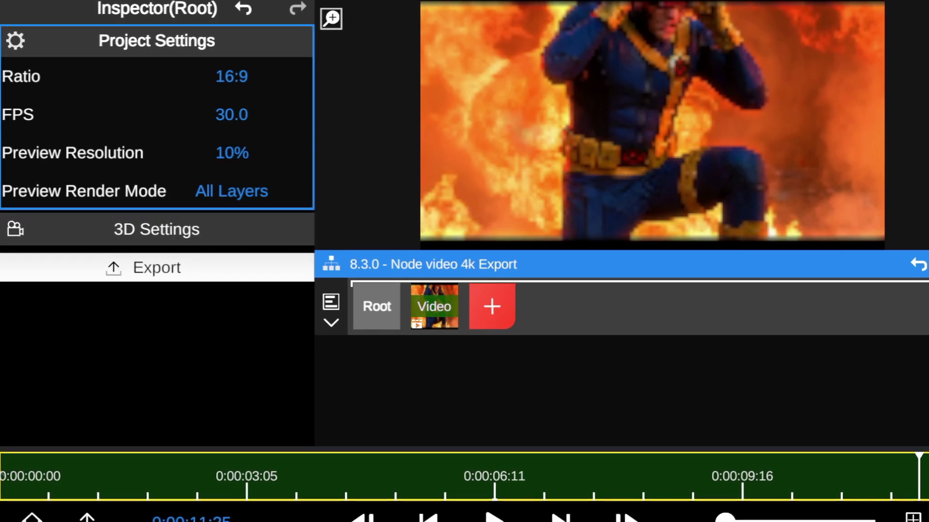
click(231, 153)
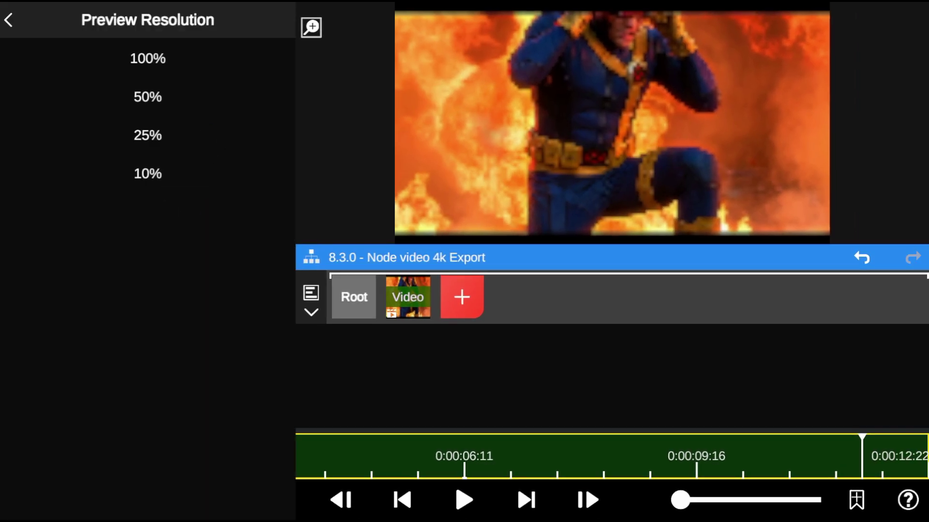
click(147, 173)
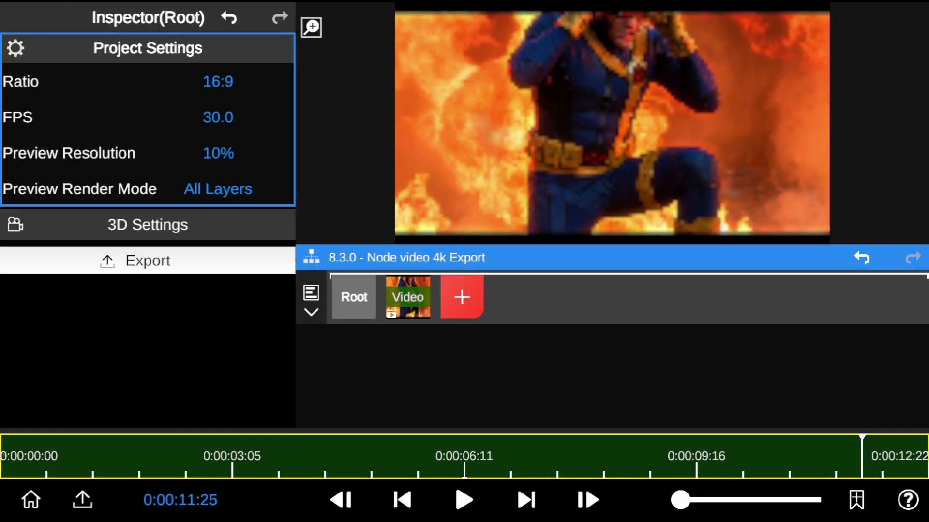
click(232, 153)
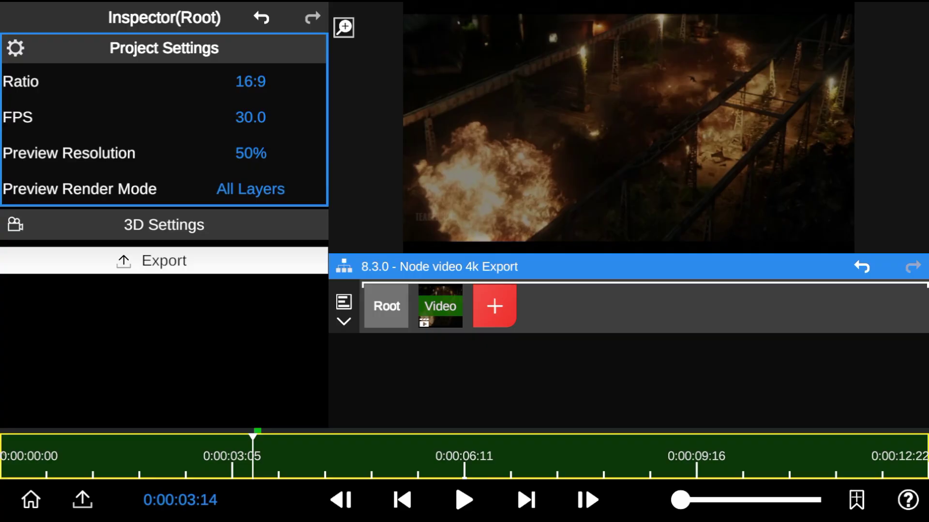
Switch the project ratio to Custom at 3840 × 2160 and open the export settings
click(250, 81)
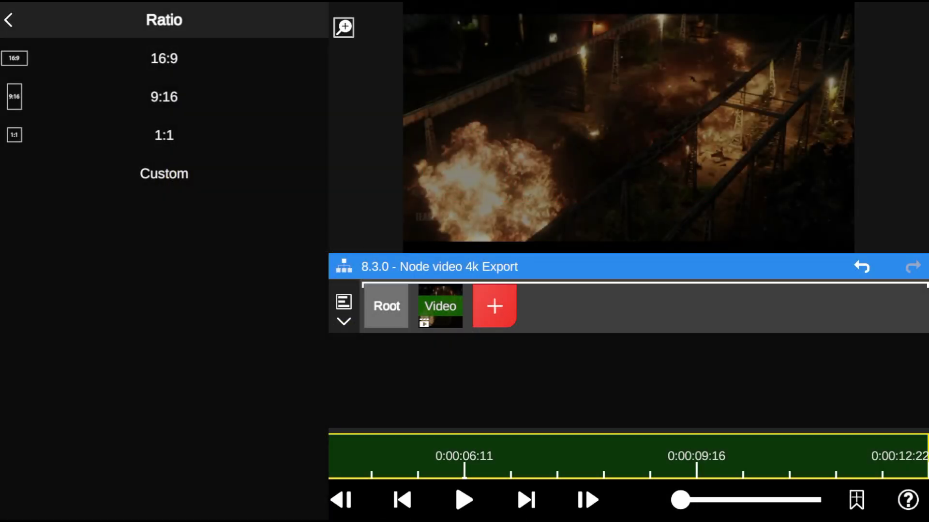
click(134, 170)
click(196, 117)
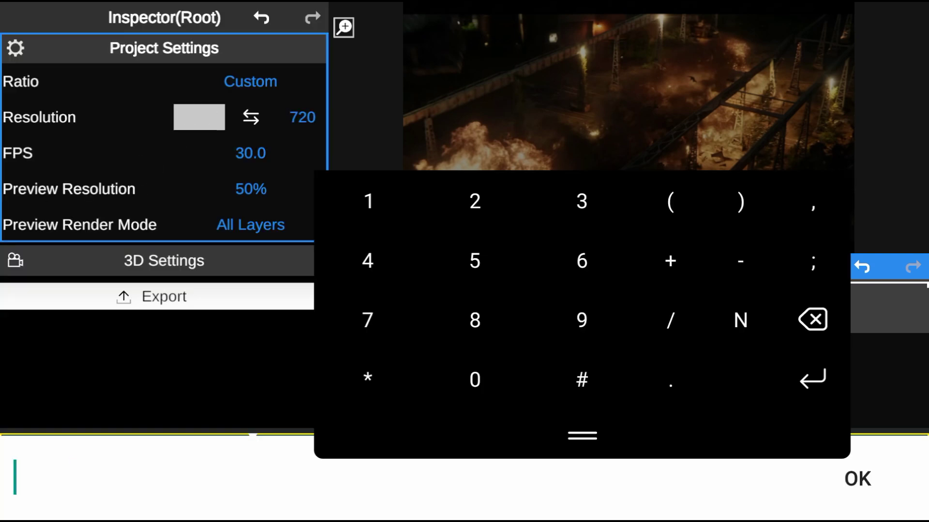
text(3840)
key(Return)
click(303, 117)
text(21)
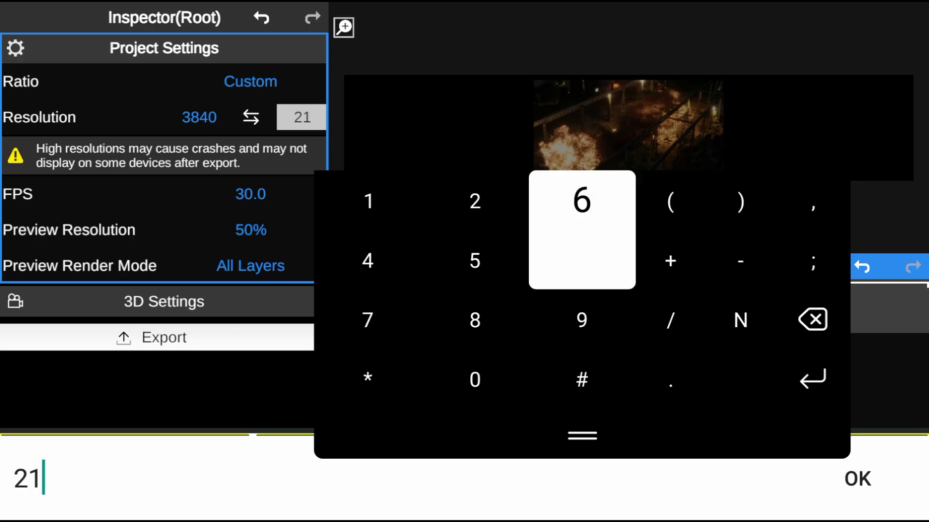
text(60)
key(Return)
click(81, 501)
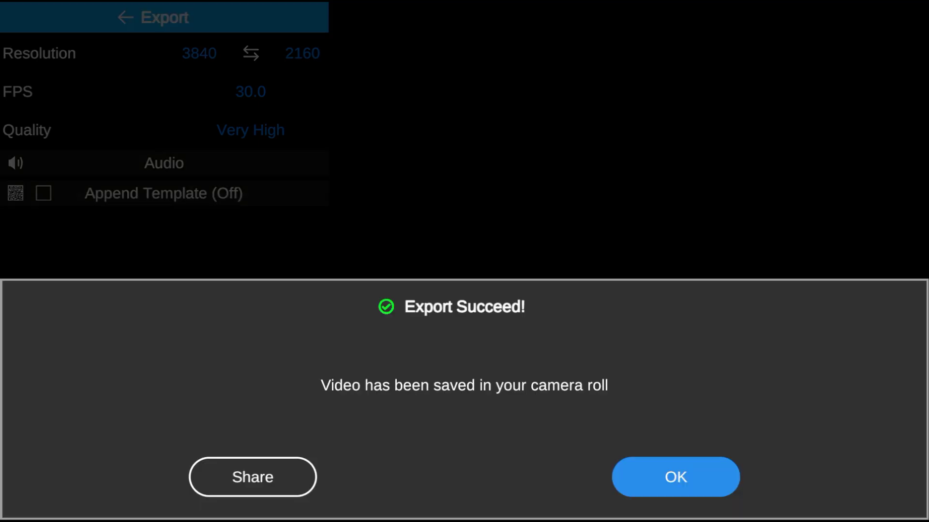
Open the exported video in MX Player and view its Information, confirming 3840 × 2160
click(253, 477)
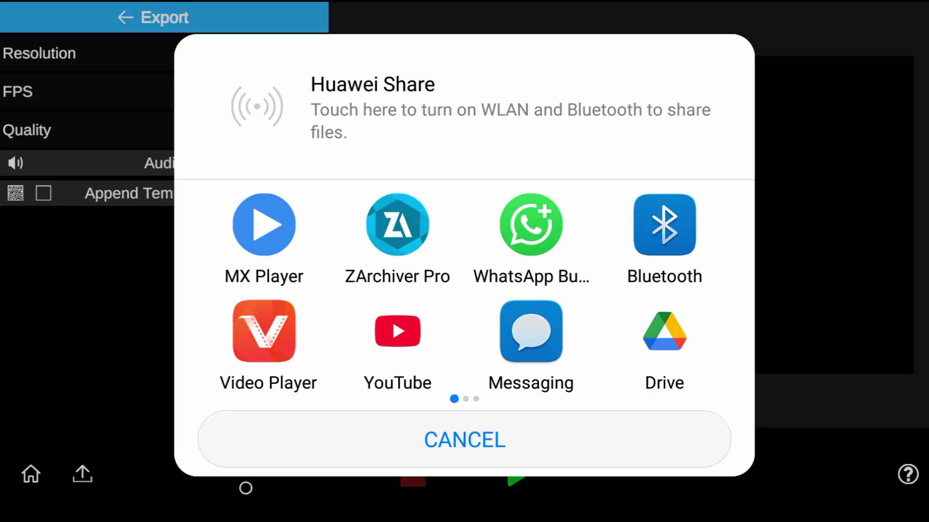
click(263, 232)
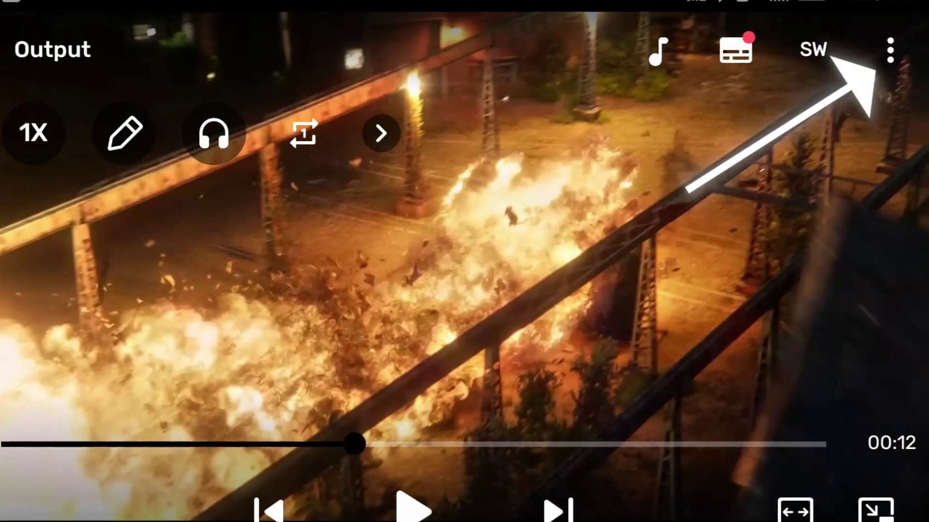
click(890, 50)
click(449, 189)
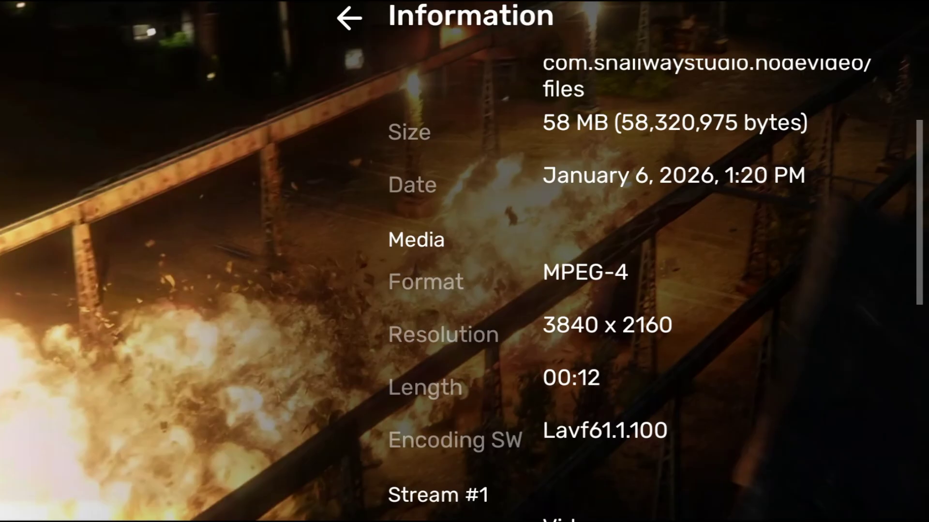
scroll(655, 290, up, 1)
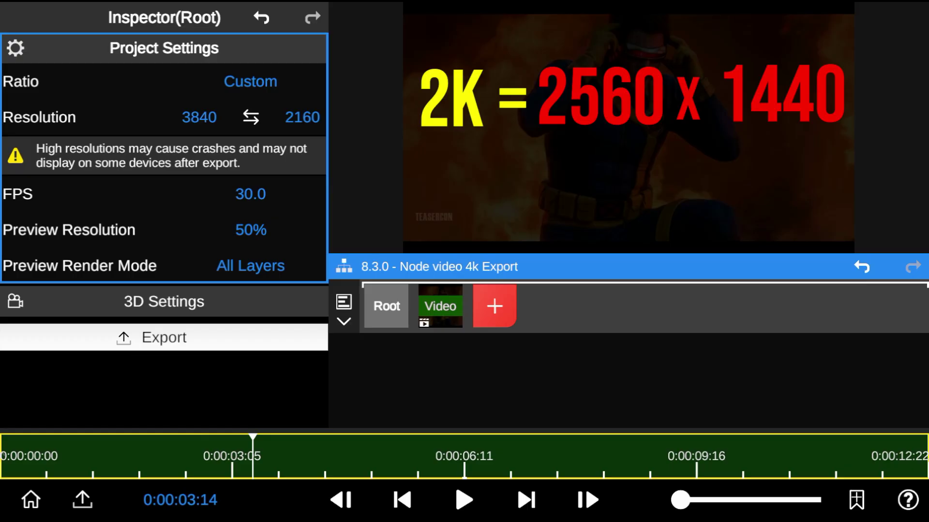
Set the project width to 2560 and height to 1440, then start the export
click(199, 118)
text(25)
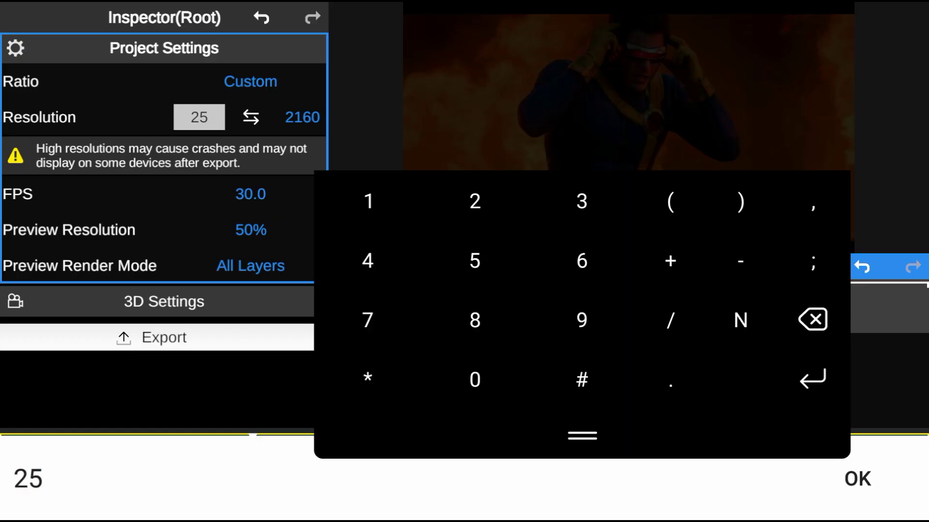
text(60)
key(Return)
click(302, 117)
key(BackSpace)
key(BackSpace)
text(440)
key(Return)
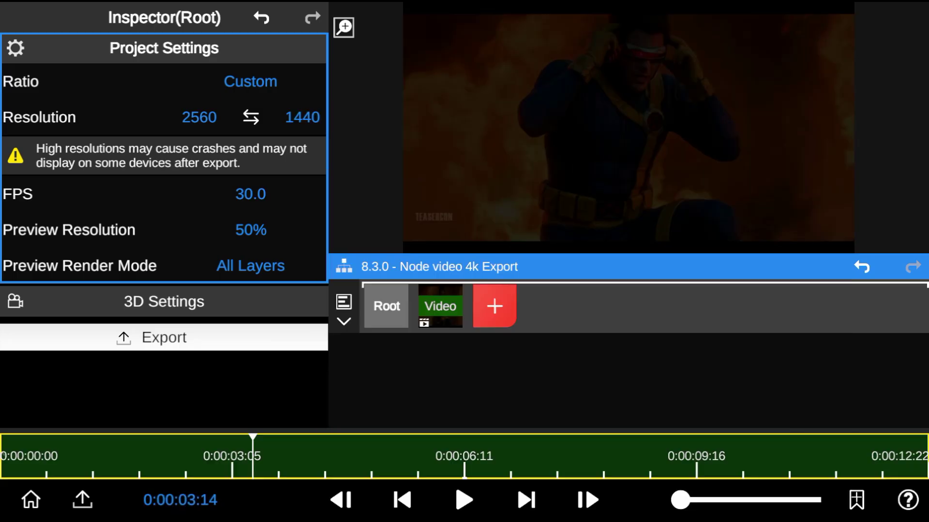
click(164, 337)
click(517, 475)
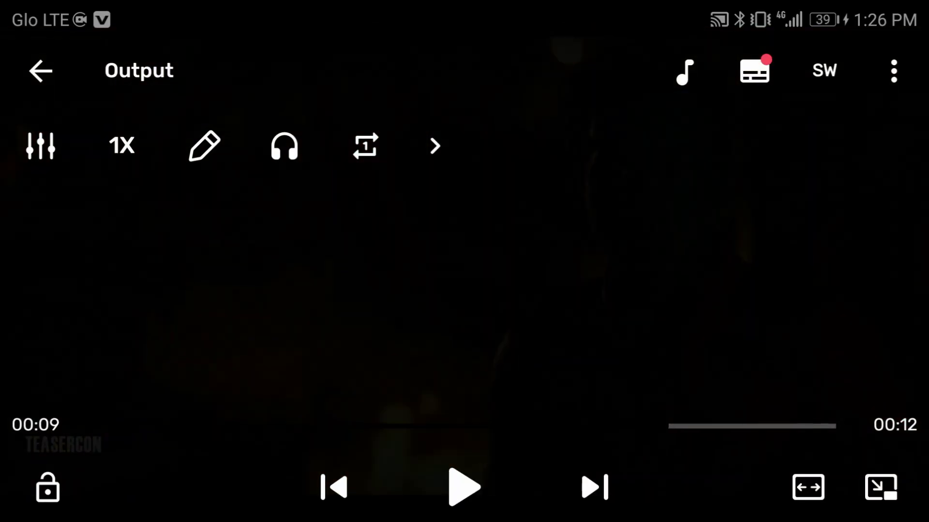
Show the new export's Information details from MX Player's three-dot menu
click(893, 71)
click(496, 196)
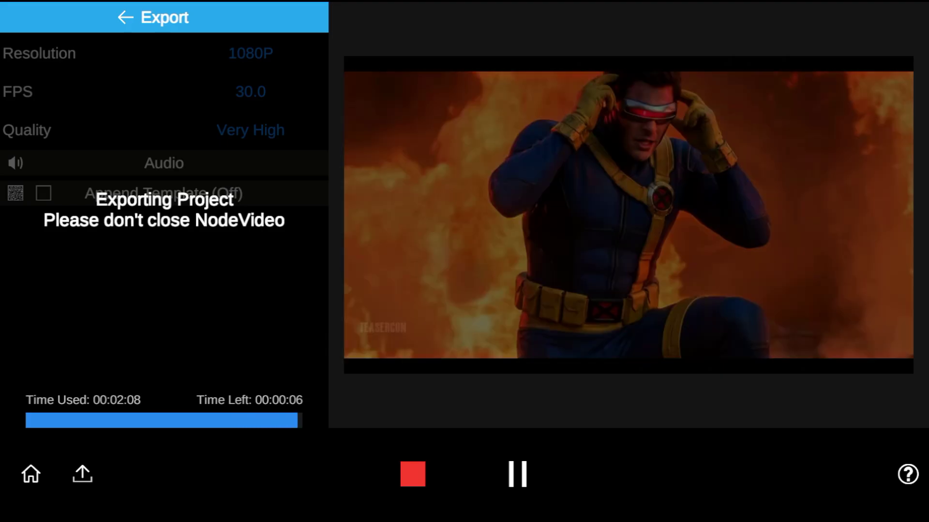
Dismiss the Export Succeed message and view output.mp4's Information in MX Player
key(Return)
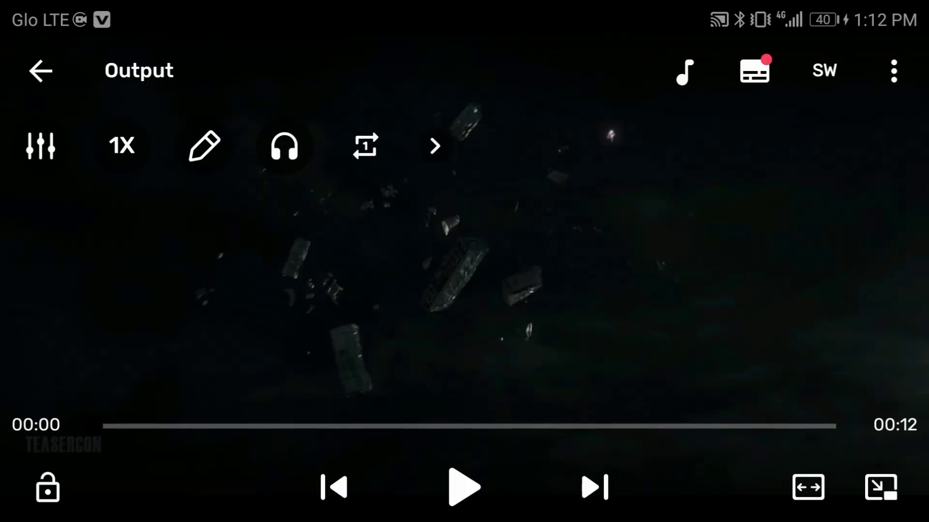
click(893, 70)
scroll(668, 290, up, 5)
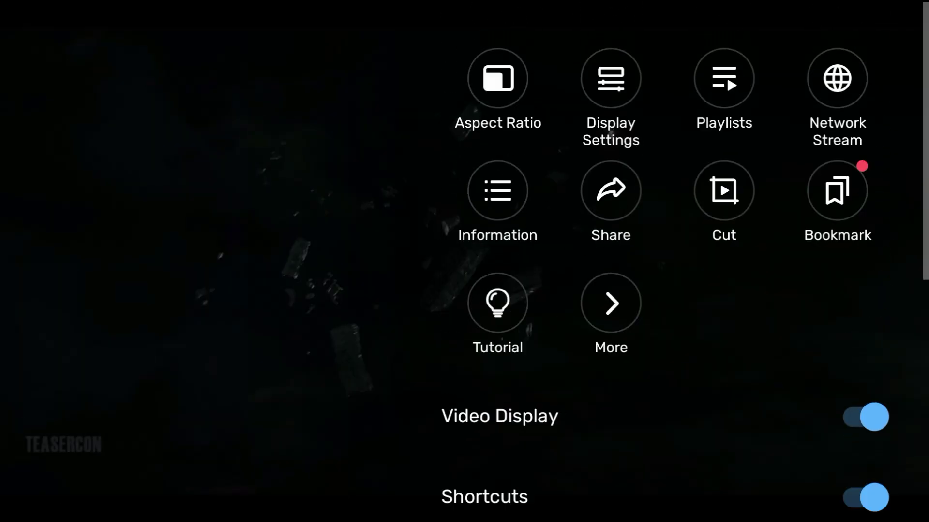
click(497, 191)
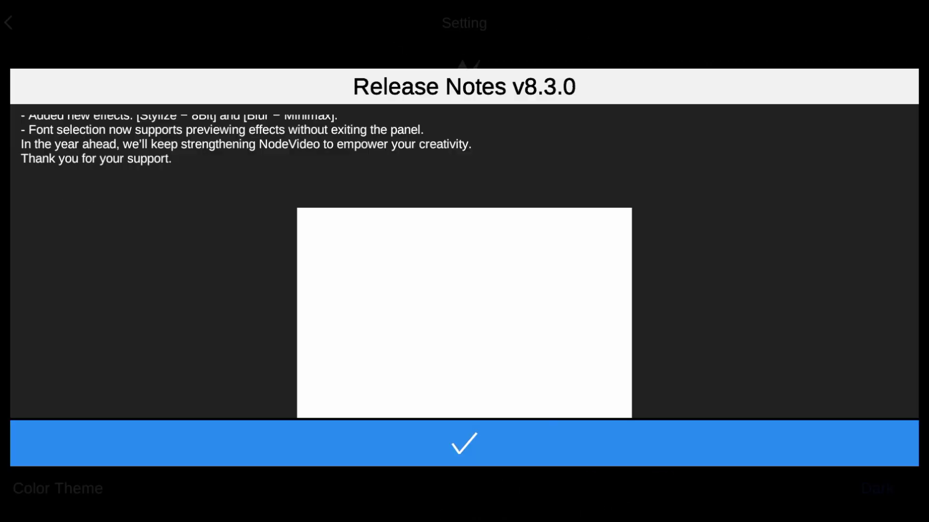
mouse_move(93, 353)
mouse_down()
mouse_move(66, 321)
mouse_move(83, 245)
mouse_move(94, 55)
mouse_up()
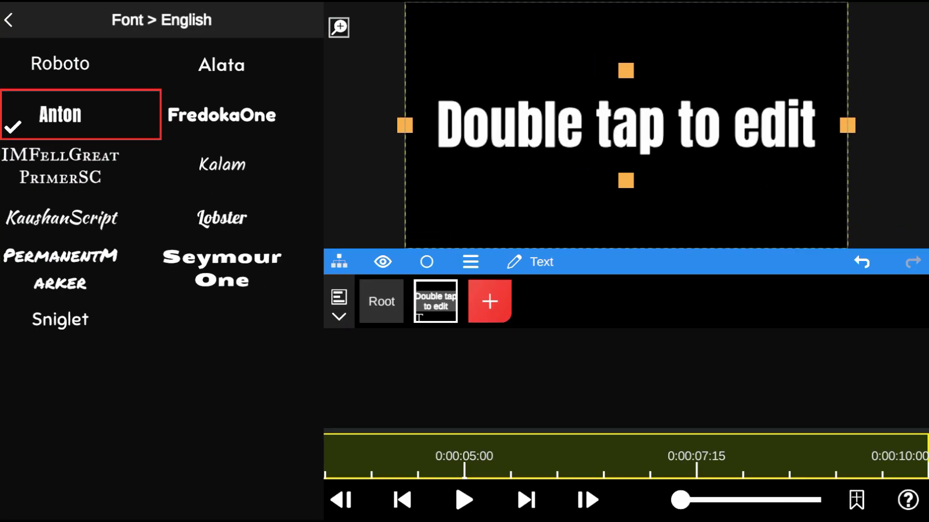
Try the Kalam and IMFellGreatPrimerSC fonts on the Amuse Cine title
click(231, 119)
click(220, 166)
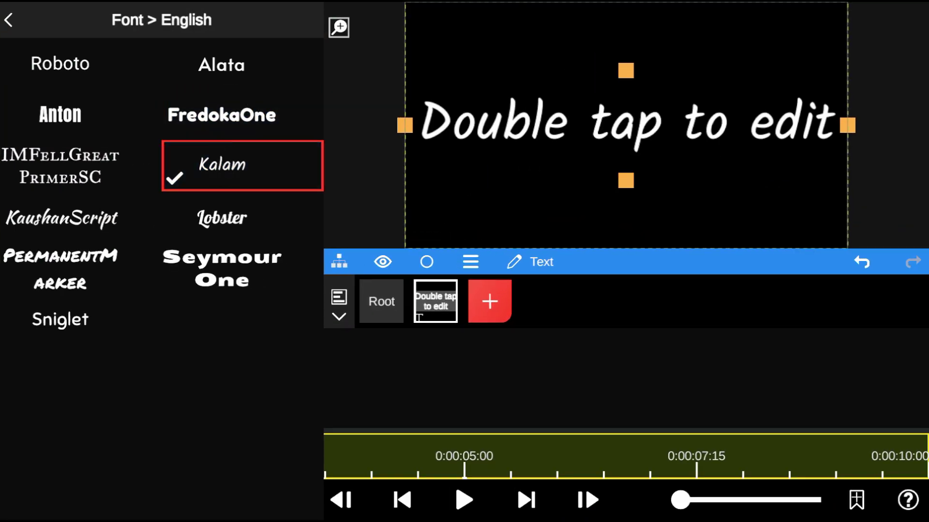
click(60, 166)
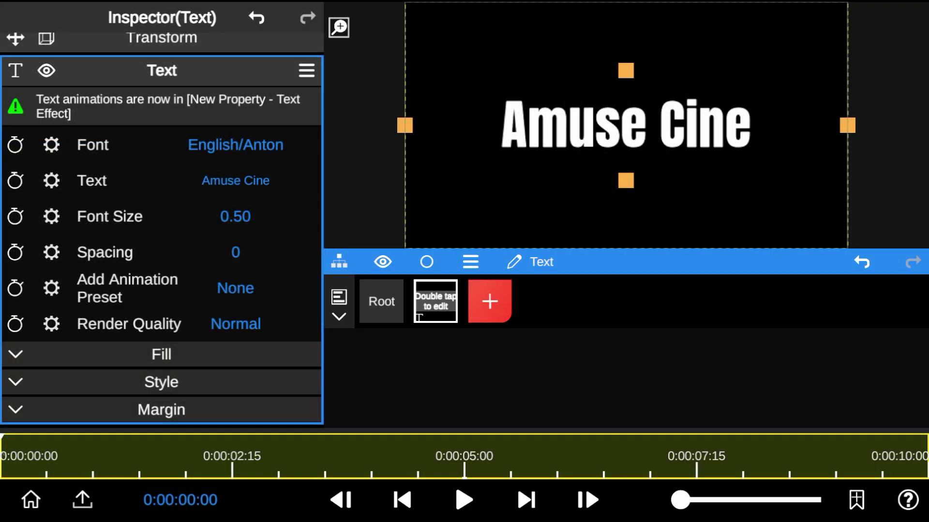
Add a Text Animation effect to the title and set its Effect to Blur
click(161, 71)
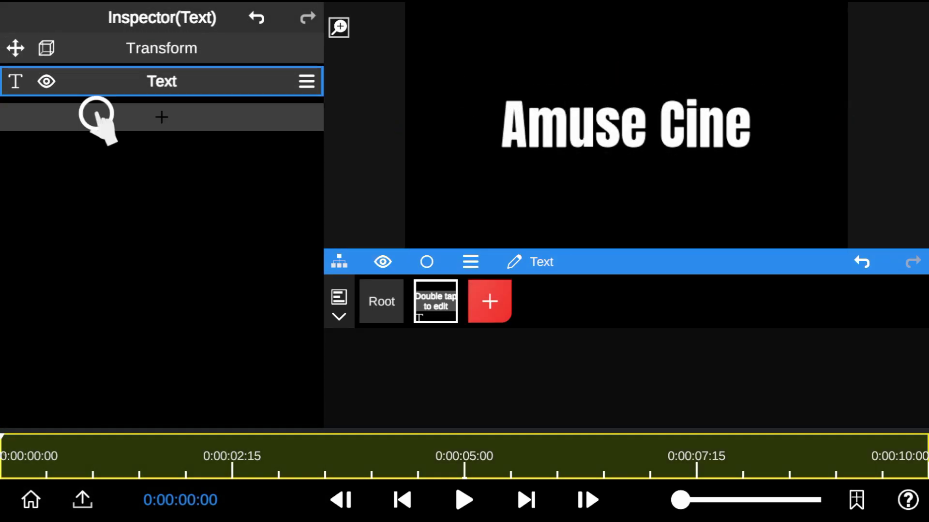
click(93, 116)
click(262, 215)
click(79, 62)
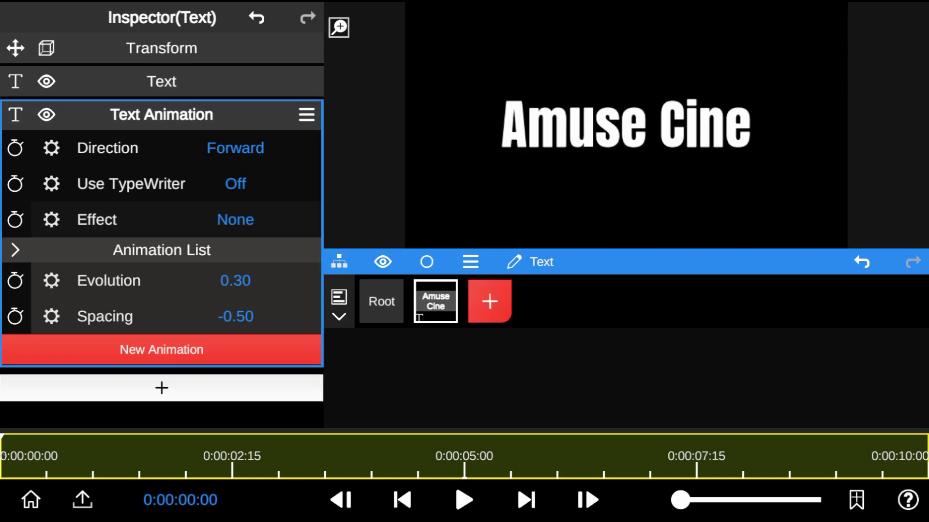
click(235, 219)
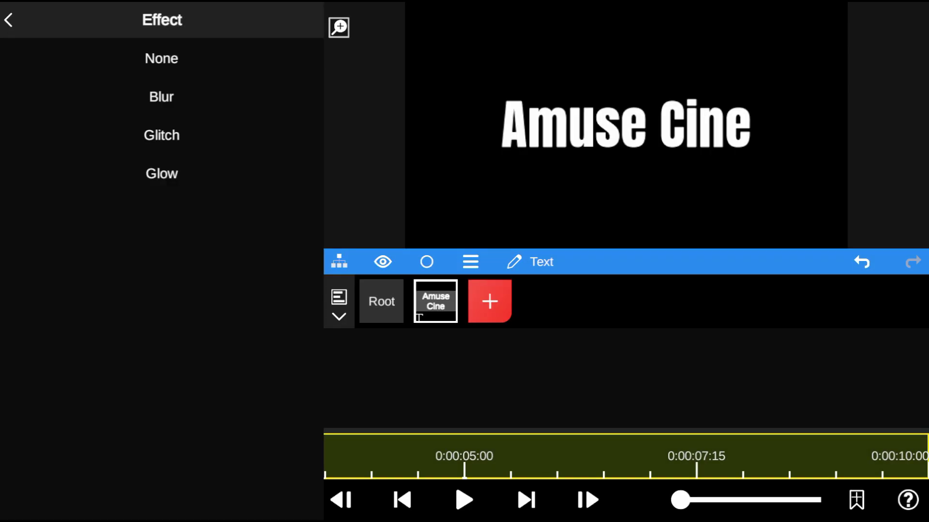
click(162, 95)
drag(46, 300, 46, 206)
click(162, 334)
Keyframe Evolution from 0.00 up to 0.61 and play the title animation
drag(73, 303, 247, 410)
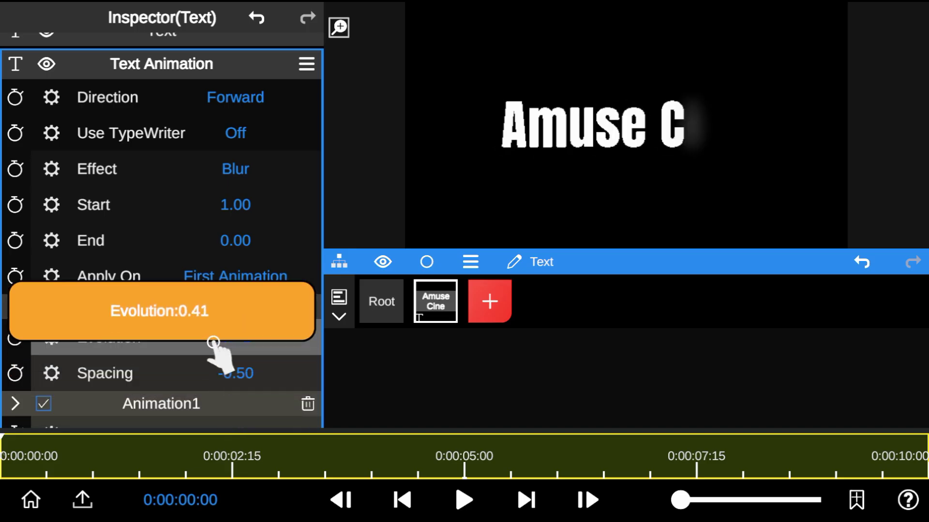
drag(244, 405, 222, 377)
click(15, 337)
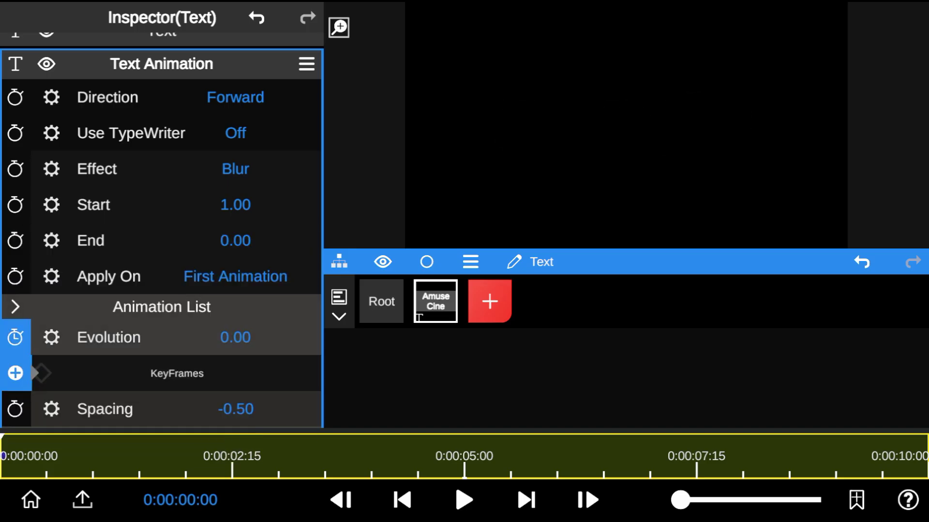
drag(235, 338, 156, 181)
click(369, 456)
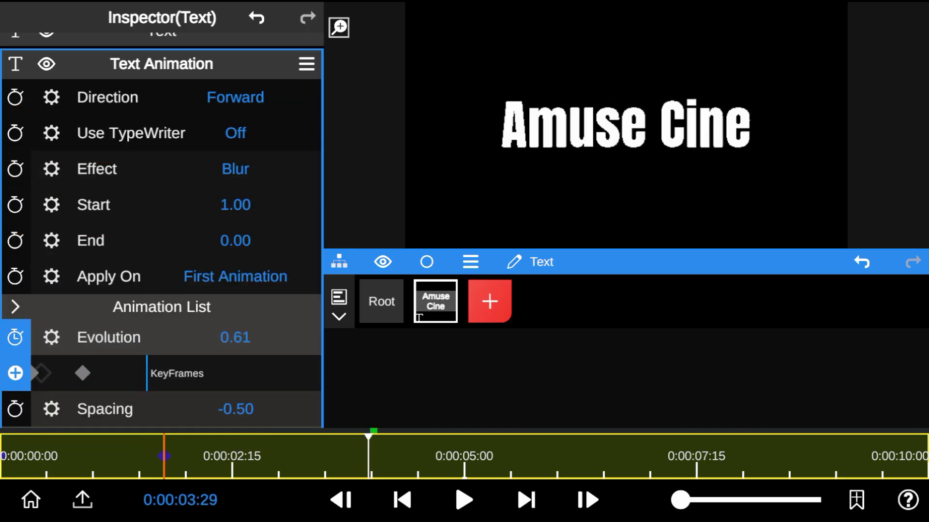
drag(235, 337, 245, 504)
click(129, 63)
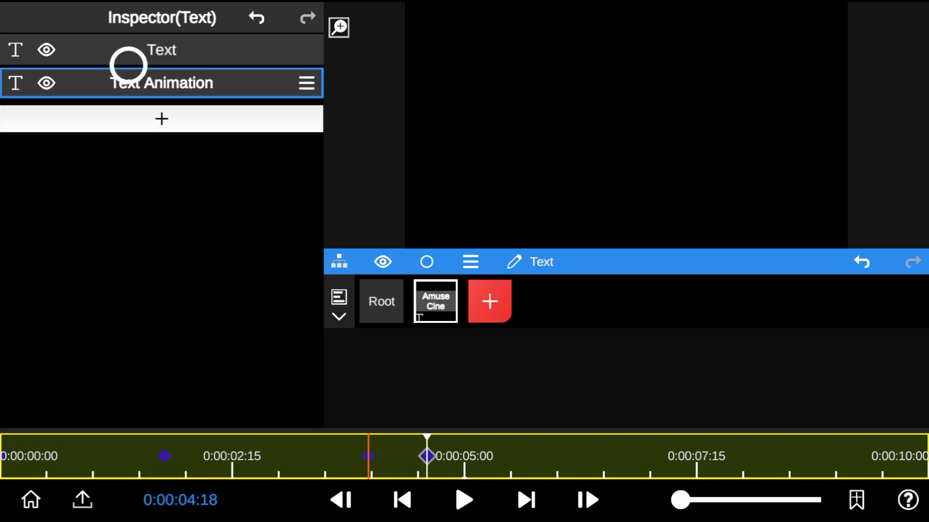
click(8, 456)
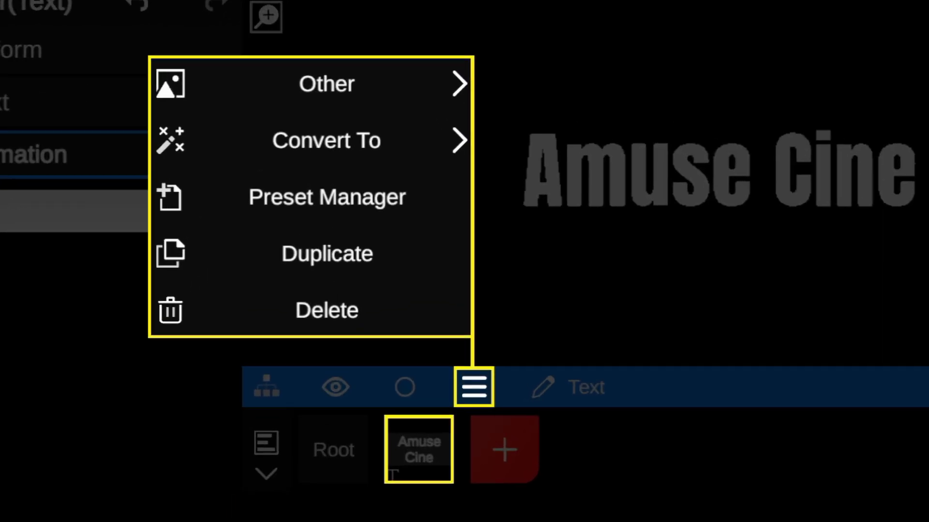
Save the title layer as a preset named Text Animation
click(311, 138)
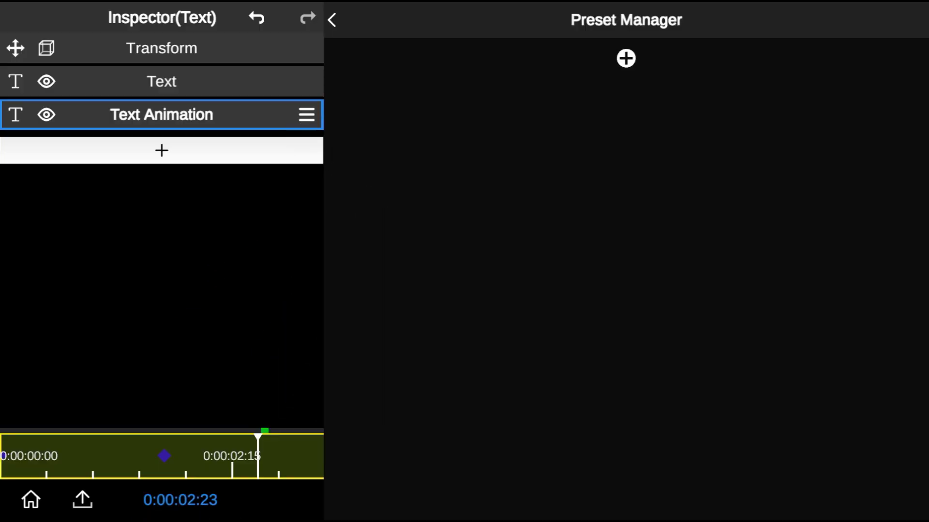
click(627, 97)
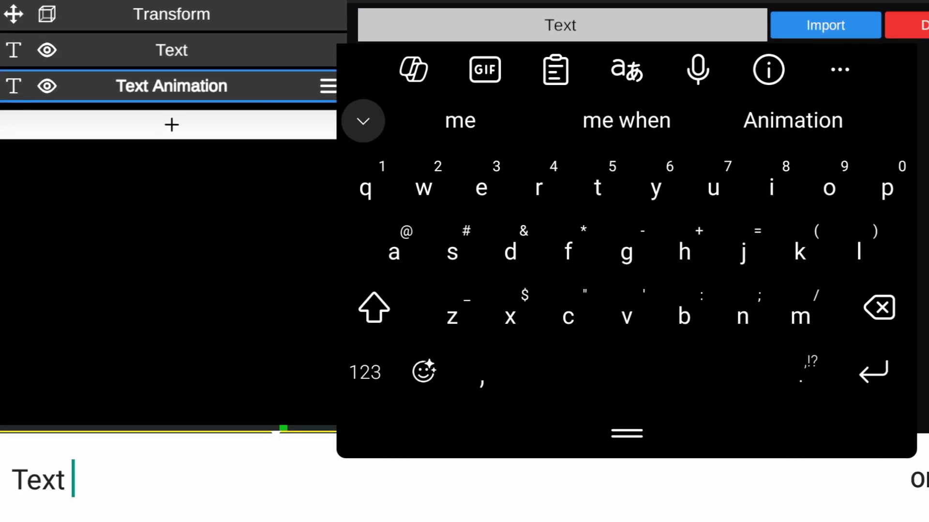
text(A)
click(472, 111)
key(Return)
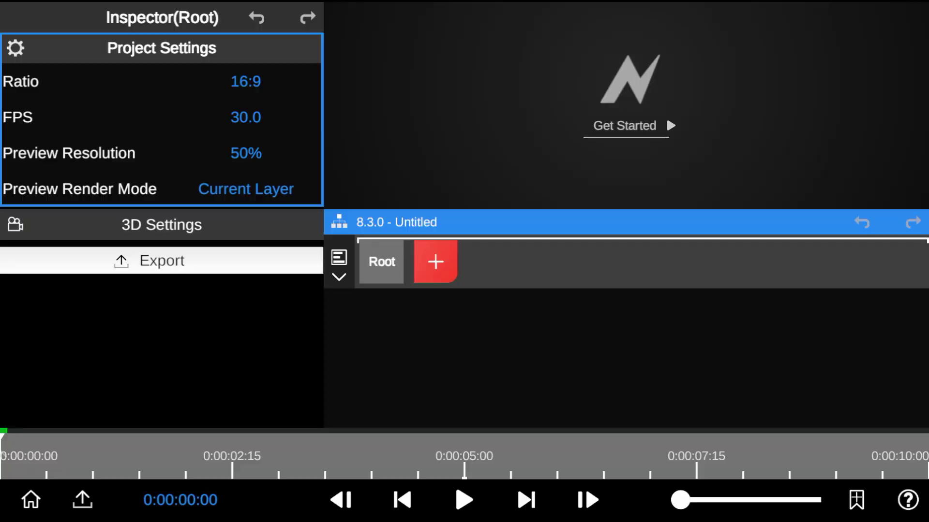
Add a video layer to the new project, import the Text Animation preset, and preview it
click(435, 261)
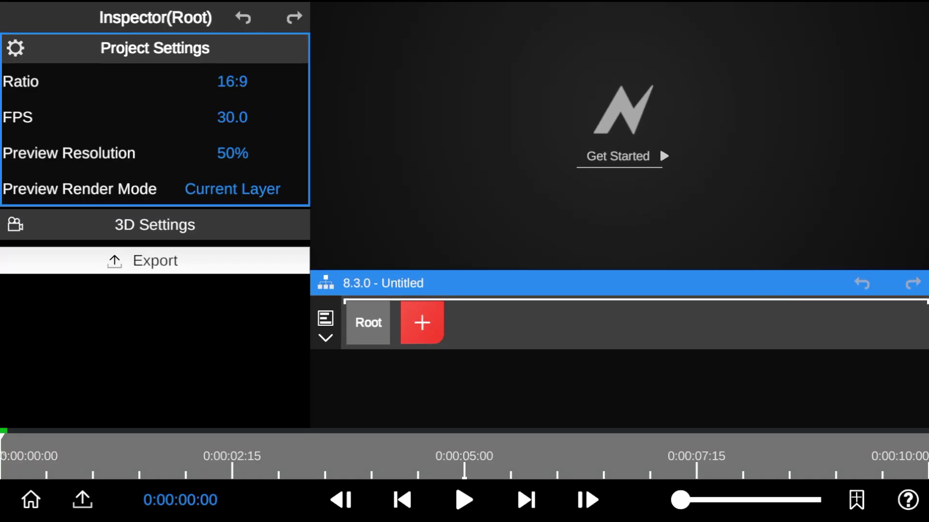
click(619, 59)
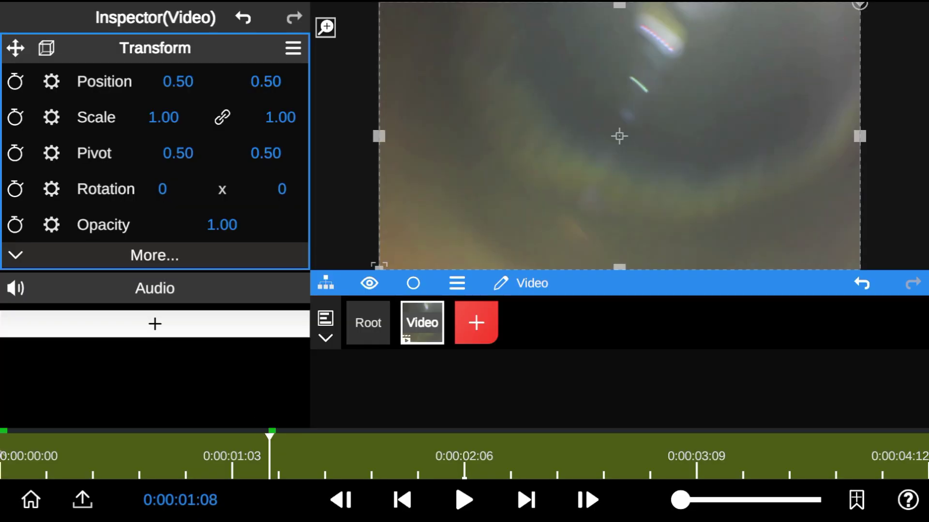
click(476, 323)
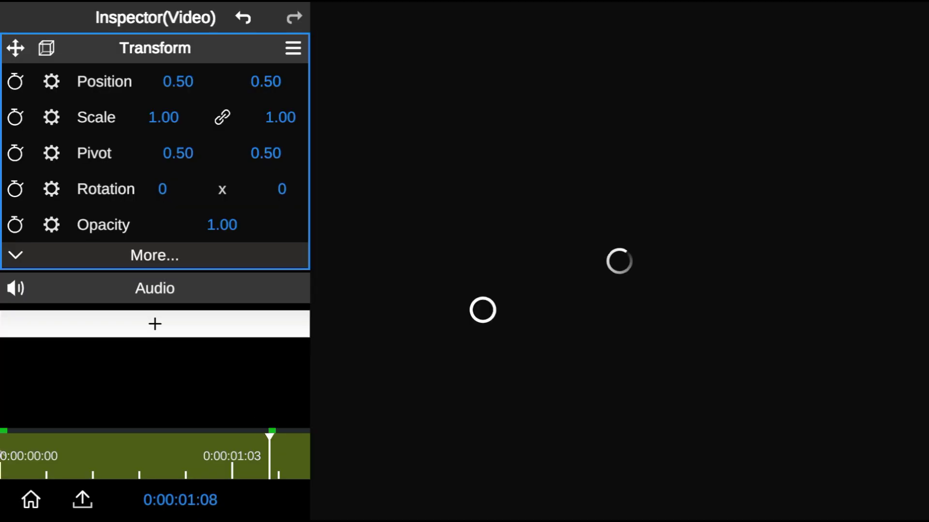
click(619, 307)
click(382, 135)
click(367, 99)
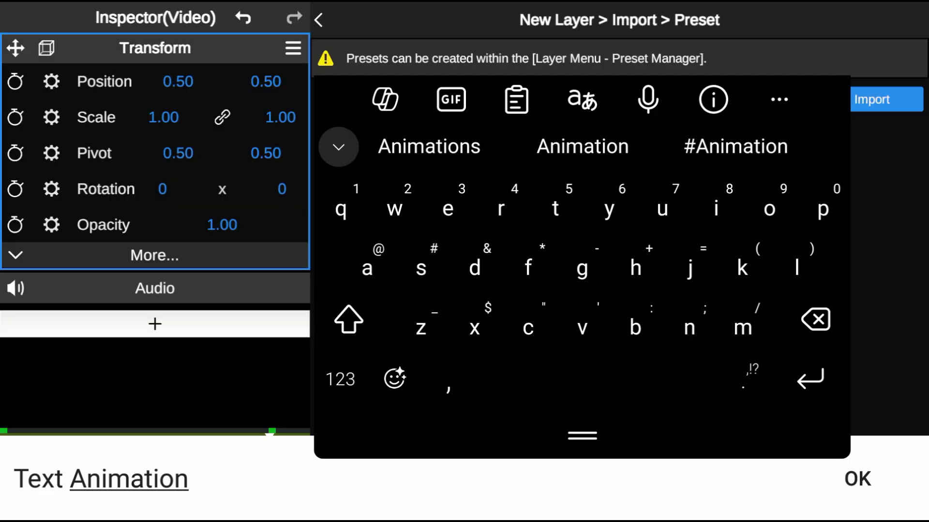
click(856, 479)
click(886, 109)
scroll(10, 207, down, 3)
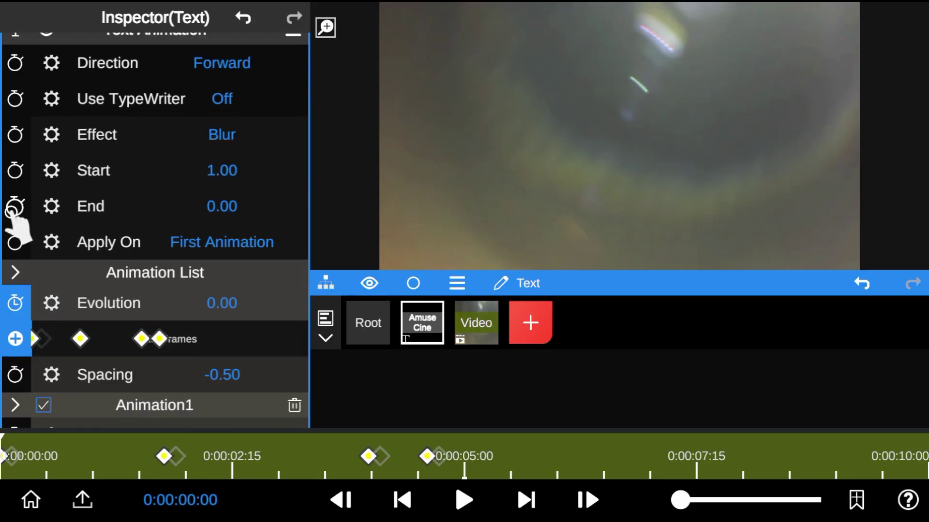
click(368, 323)
click(462, 501)
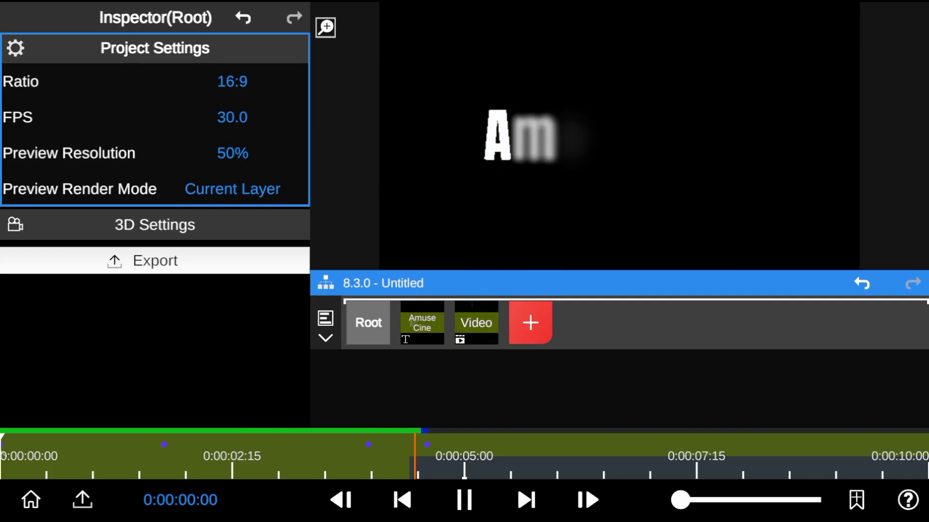
Add a Group layer and move the video and Amuse Cine layers into it
click(530, 323)
click(617, 95)
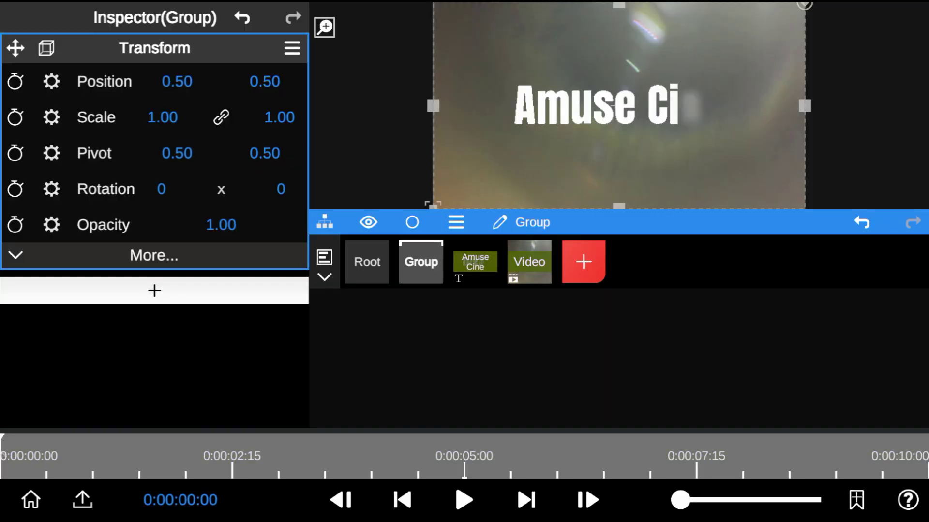
drag(529, 263, 435, 370)
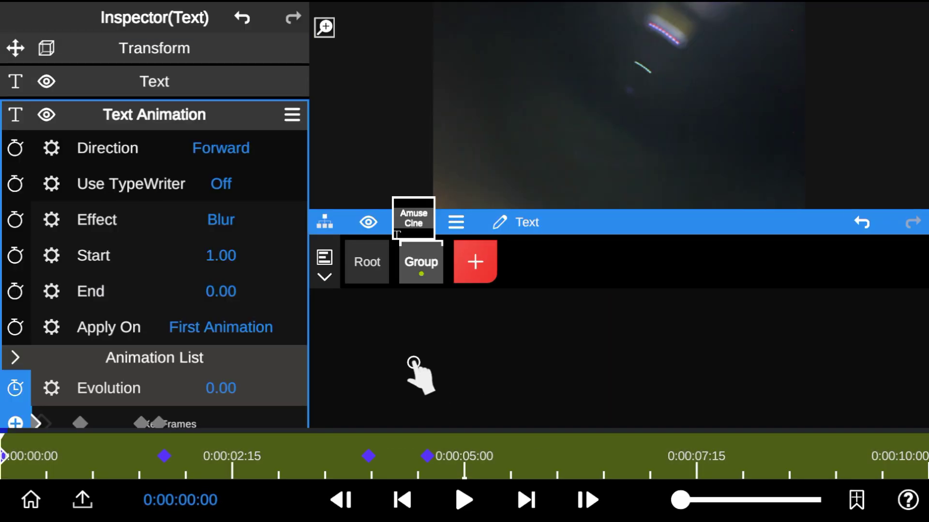
mouse_move(475, 262)
mouse_down()
mouse_move(442, 356)
mouse_move(469, 346)
mouse_move(463, 340)
mouse_up()
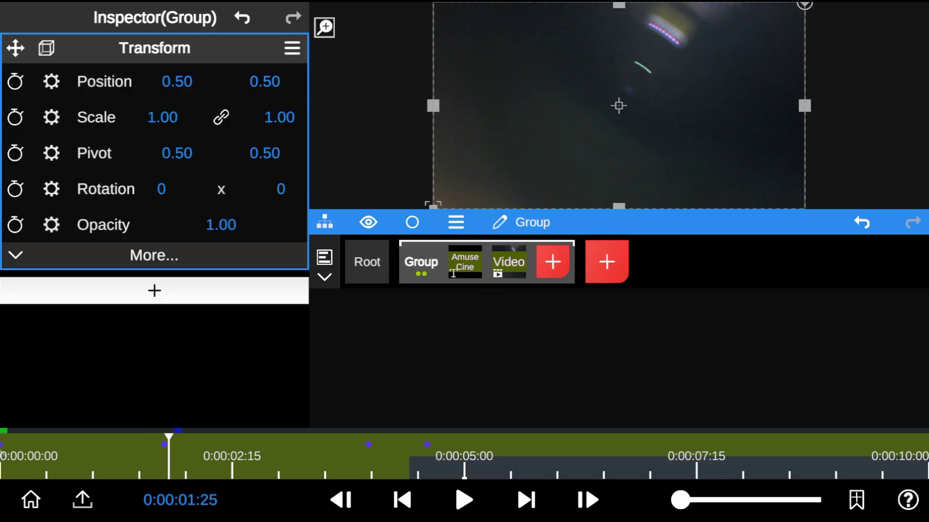
Save the group as a new Group preset in the Preset Manager
click(456, 222)
click(568, 341)
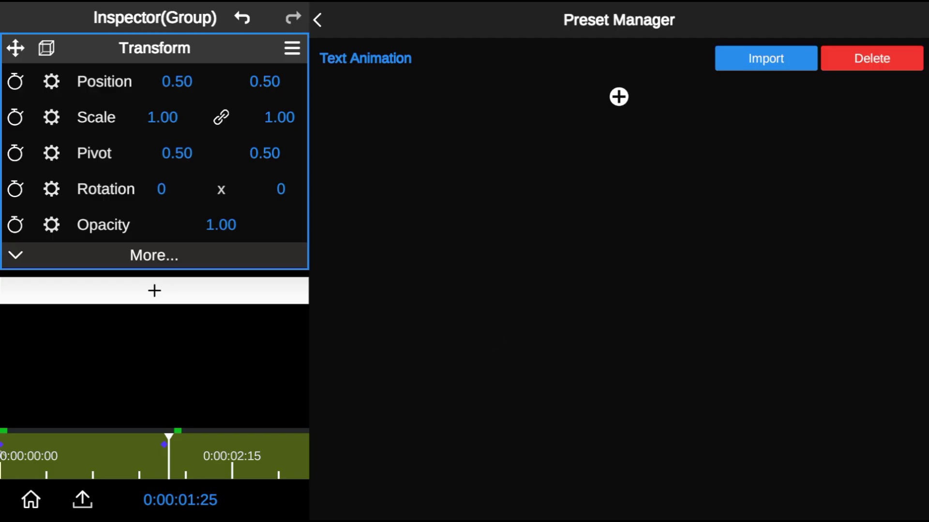
click(618, 96)
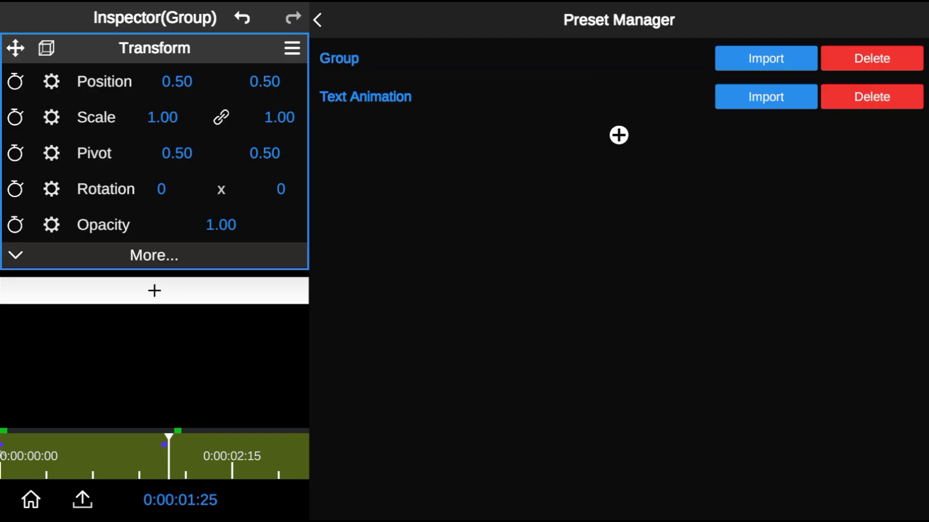